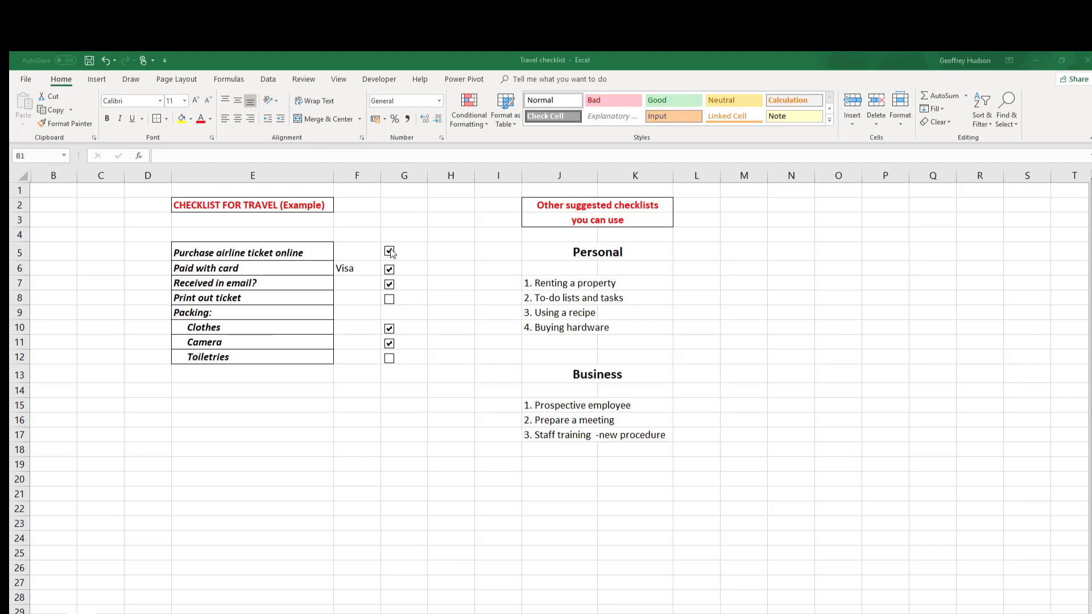
Step: Change the payment card for "Paid with card" in cell F6 of the example checklist to Amex
click(356, 268)
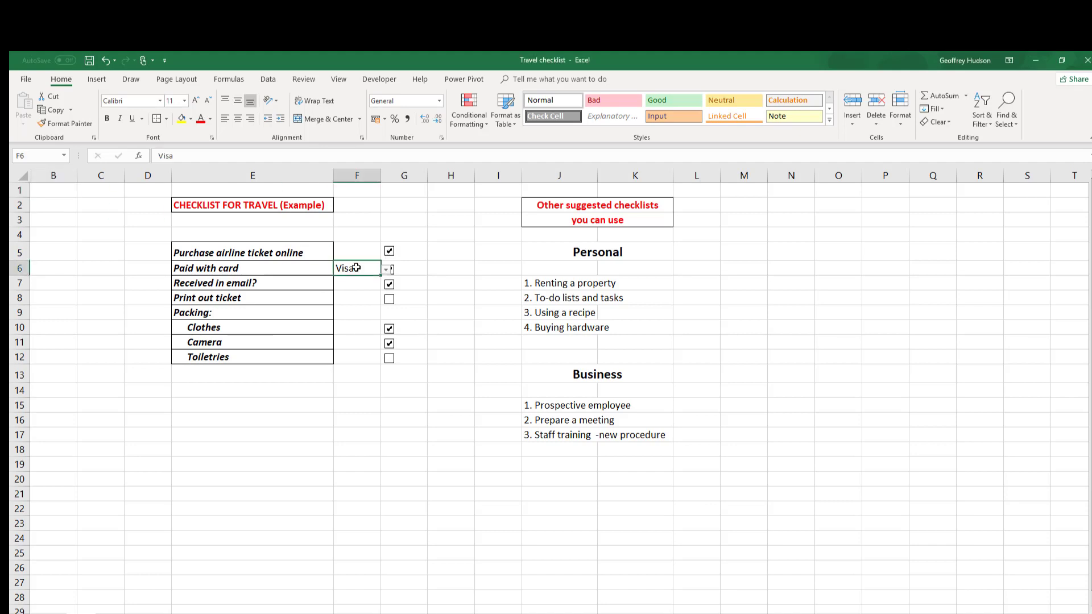
click(386, 271)
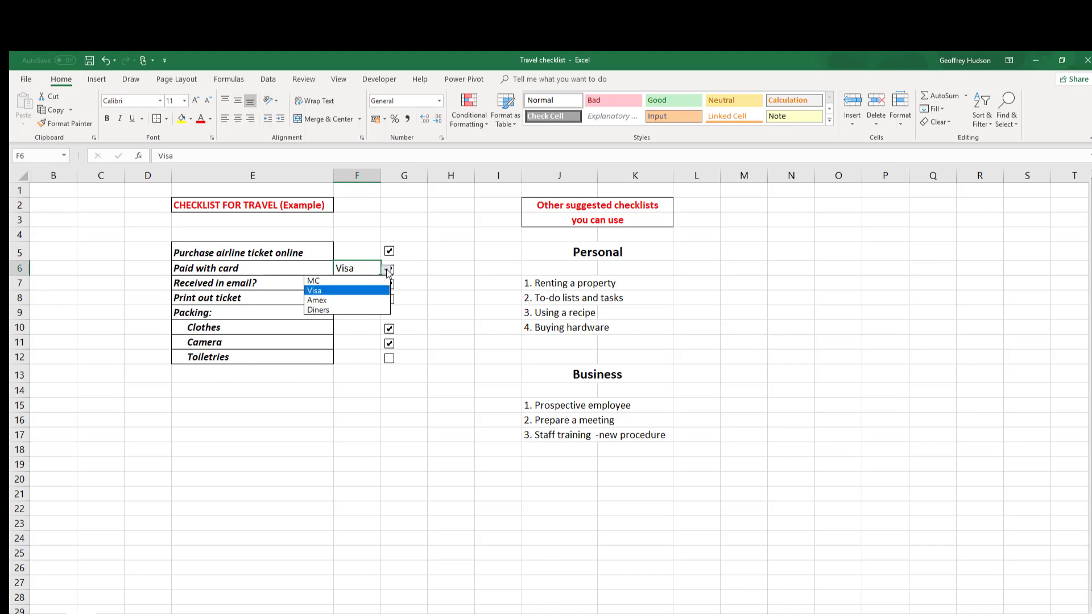
click(336, 300)
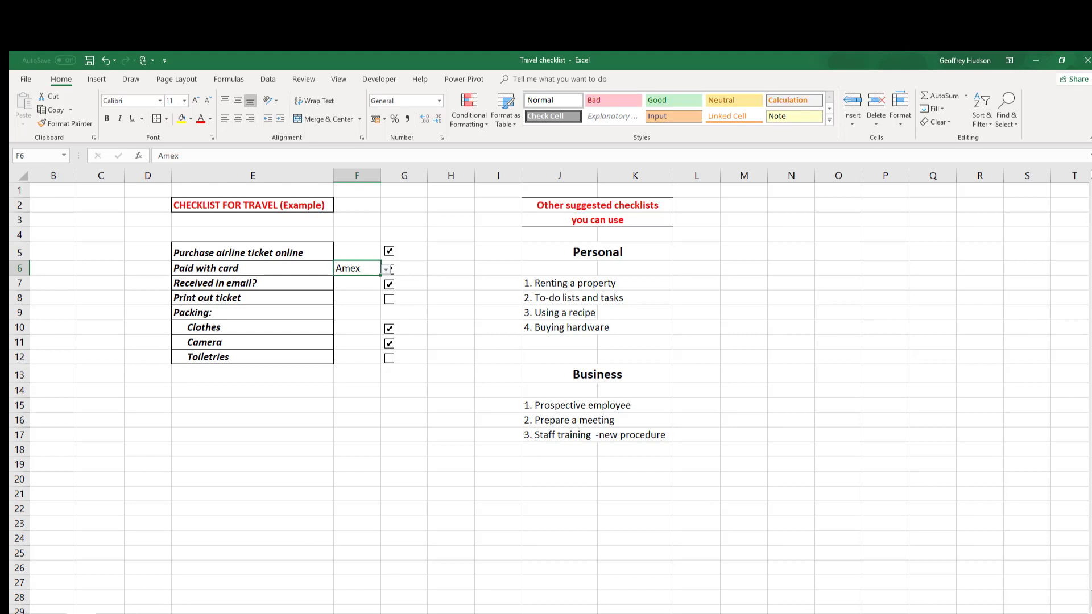
Step: Switch to the unfinished CHECKLIST FOR TRAVEL sheet and choose Amex for "Paid with card" in cell F6
key(ctrl+Page_Down)
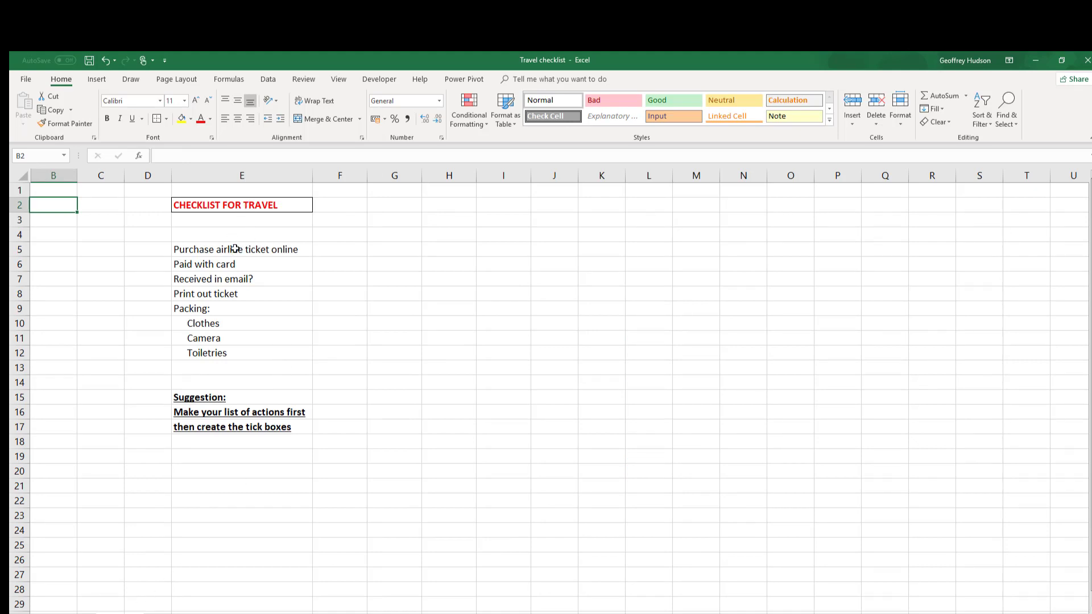
click(336, 264)
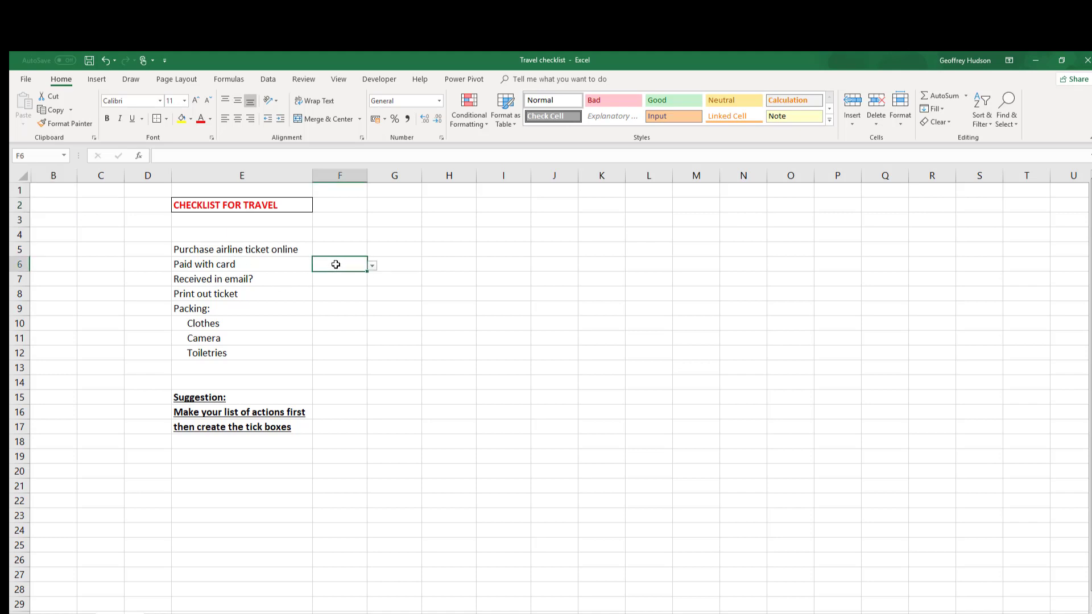
click(373, 266)
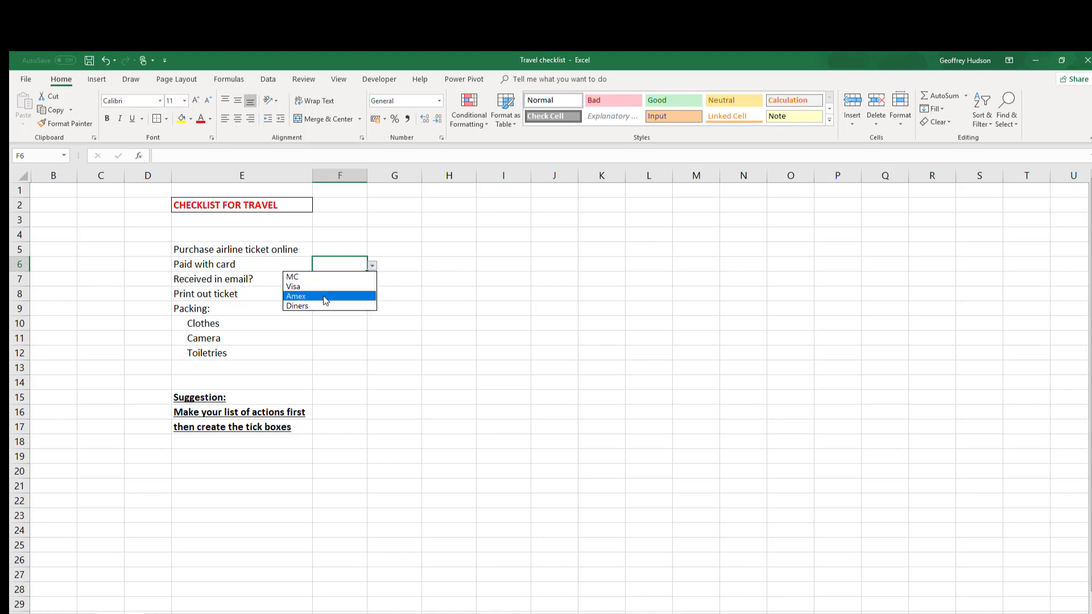
click(326, 297)
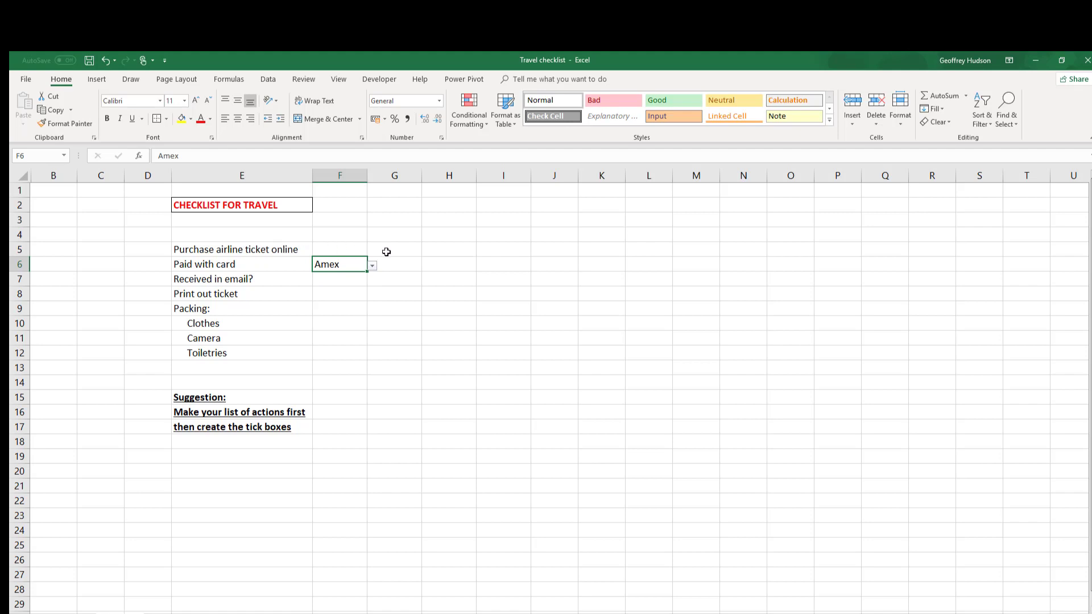
Step: Insert a Form Control check box in cell G5, beside "Purchase airline ticket online", spanning about the cell's width
click(392, 250)
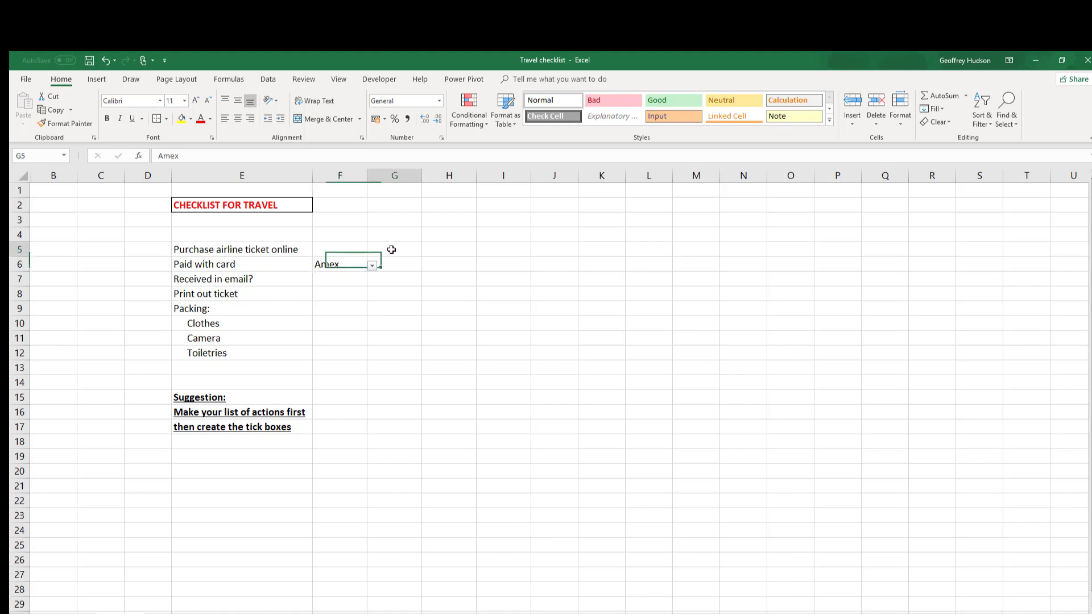
click(380, 81)
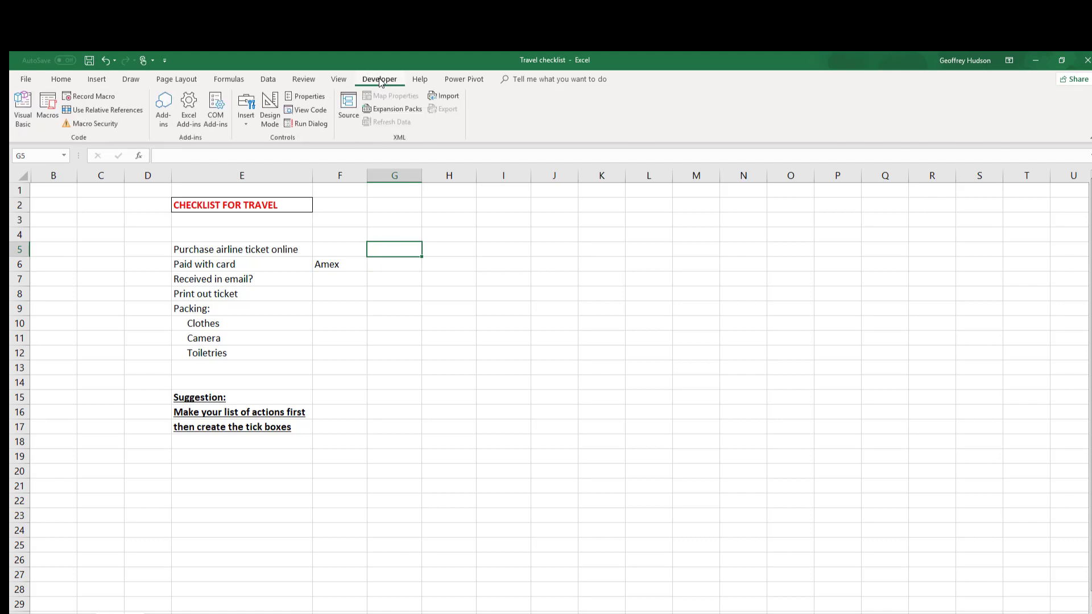
click(248, 108)
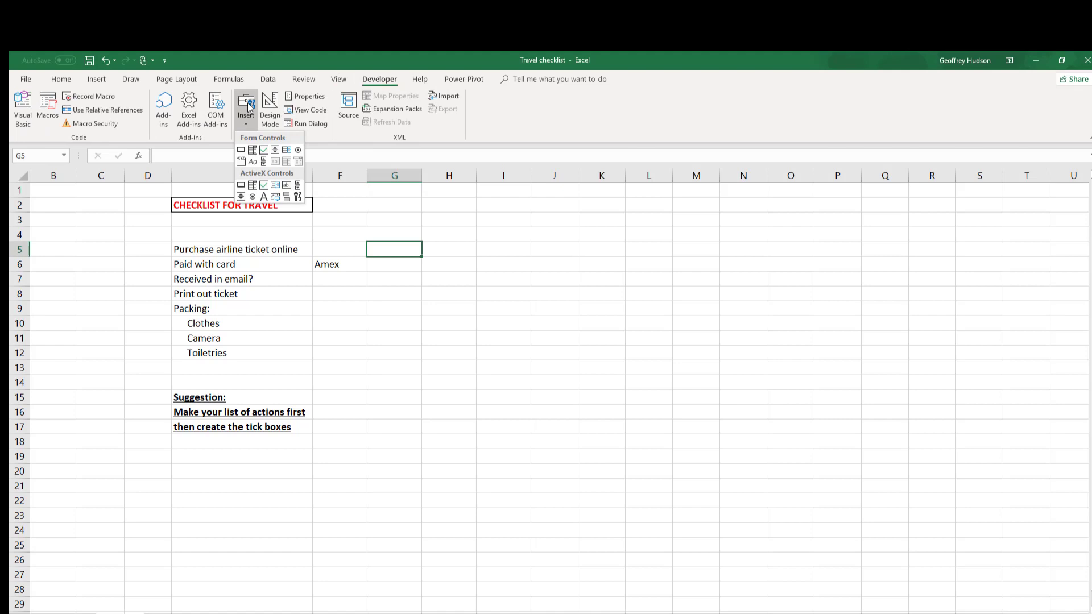
click(264, 151)
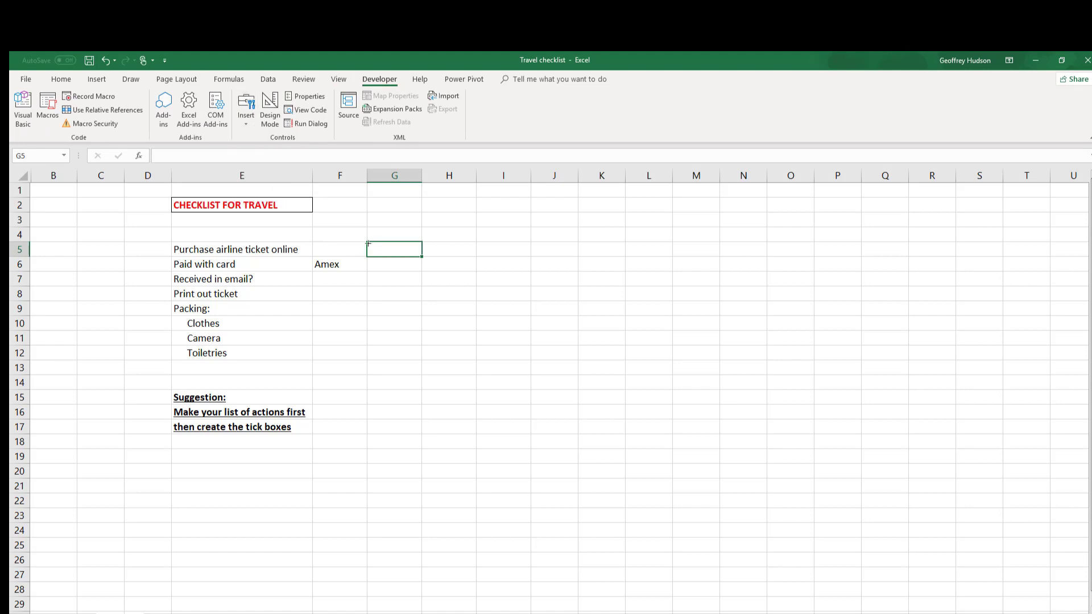
drag(370, 244, 422, 249)
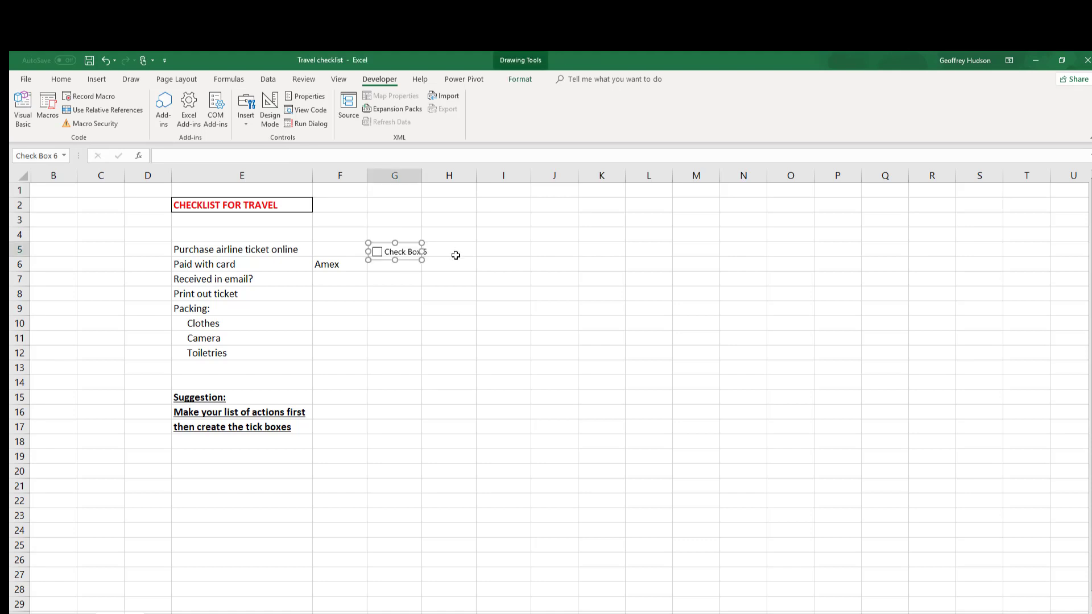
Step: Delete the label text of the check box in G5, leaving only the tick box
right_click(404, 251)
right_click(405, 251)
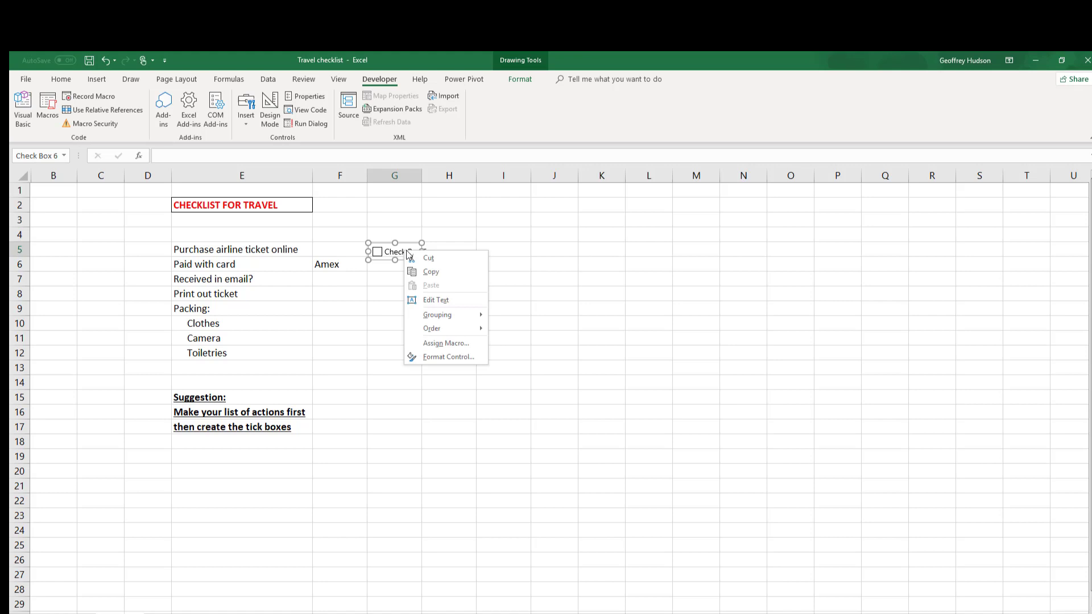
click(428, 301)
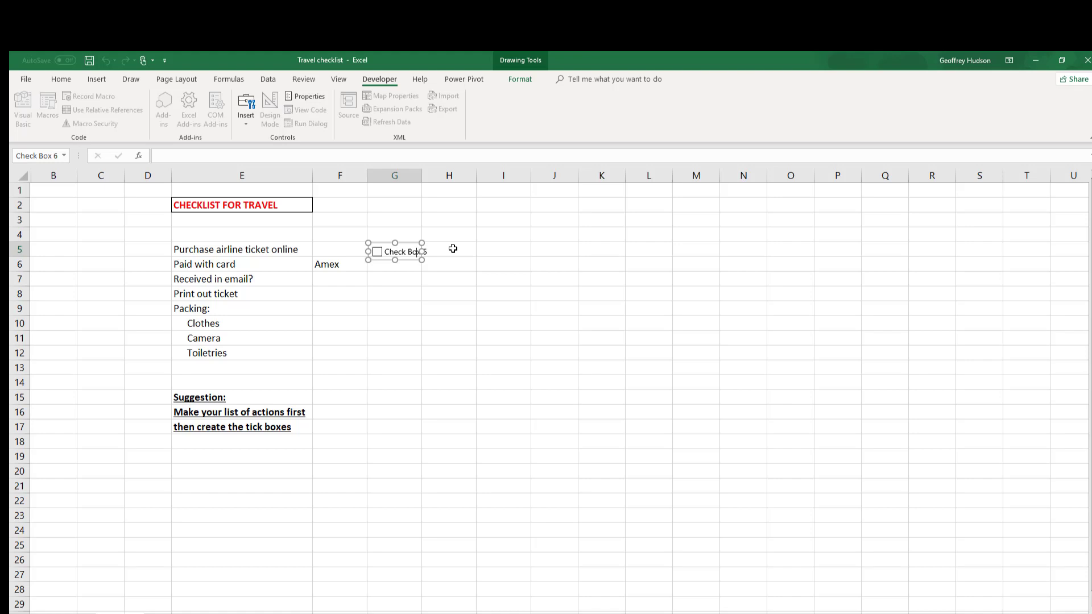
key(BackSpace)
key(BackSpace)
key(BackSpace)
key(BackSpace)
key(BackSpace)
key(BackSpace)
key(BackSpace)
key(BackSpace)
key(BackSpace)
key(BackSpace)
key(BackSpace)
click(398, 279)
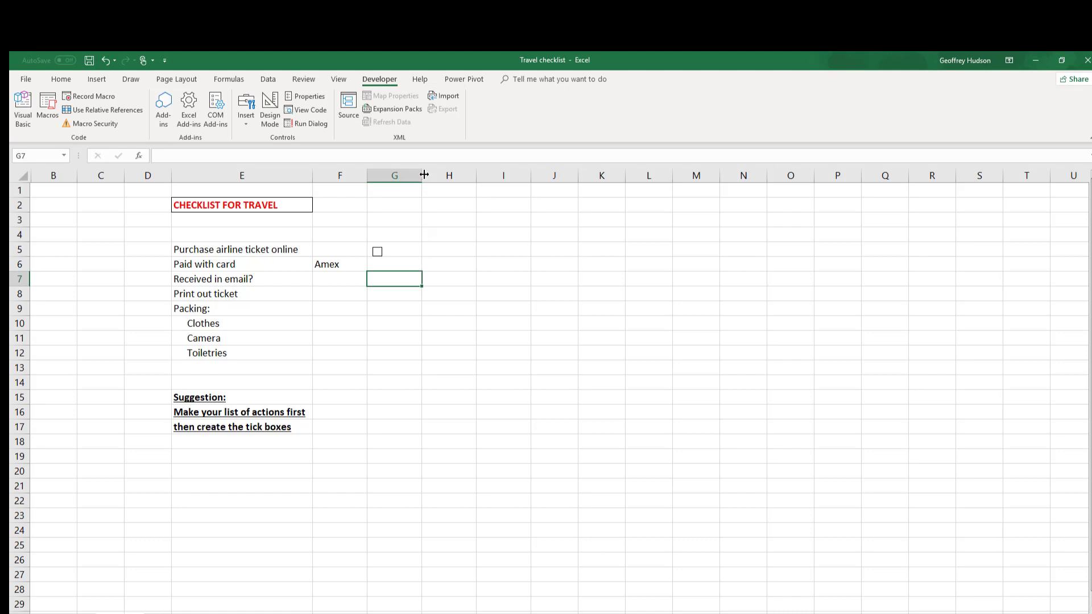
Step: Widen column G to clear the check box, and fill cell G5 down to G12 to copy the box to every row
drag(422, 176, 525, 178)
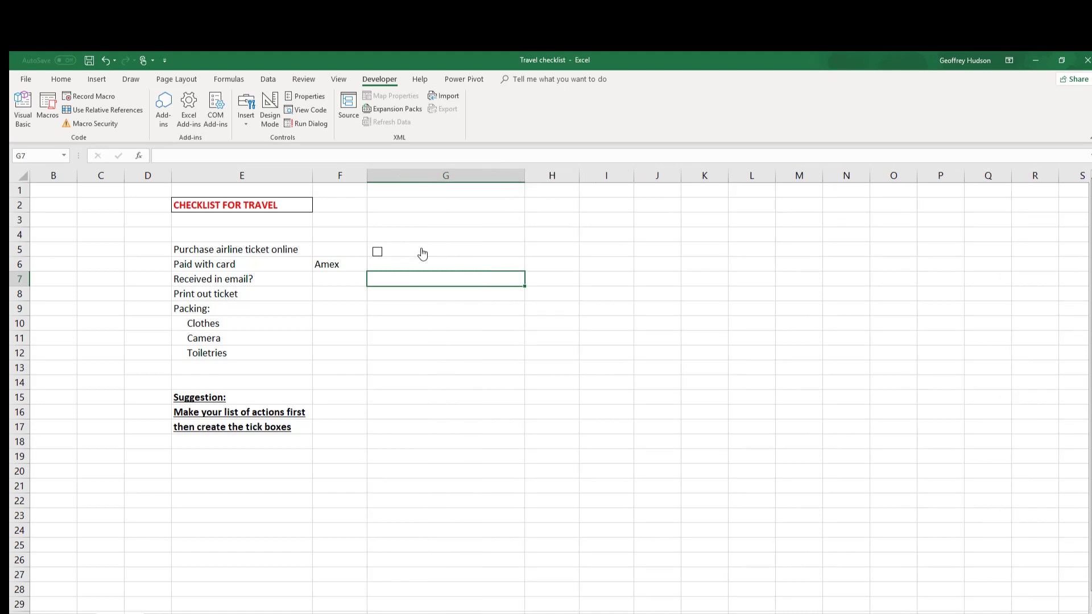
click(493, 250)
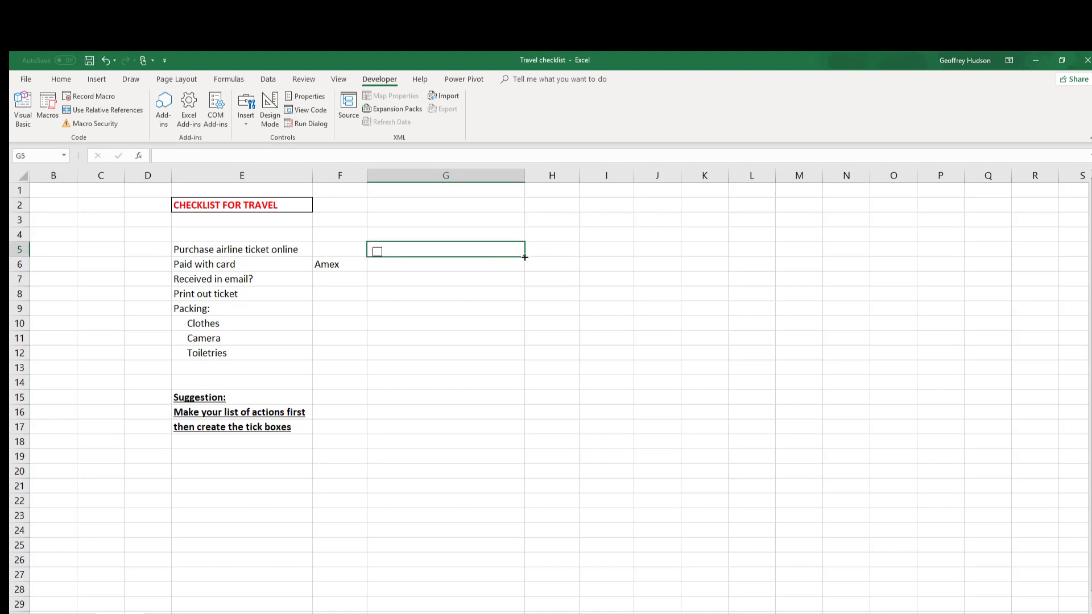
drag(524, 258, 519, 361)
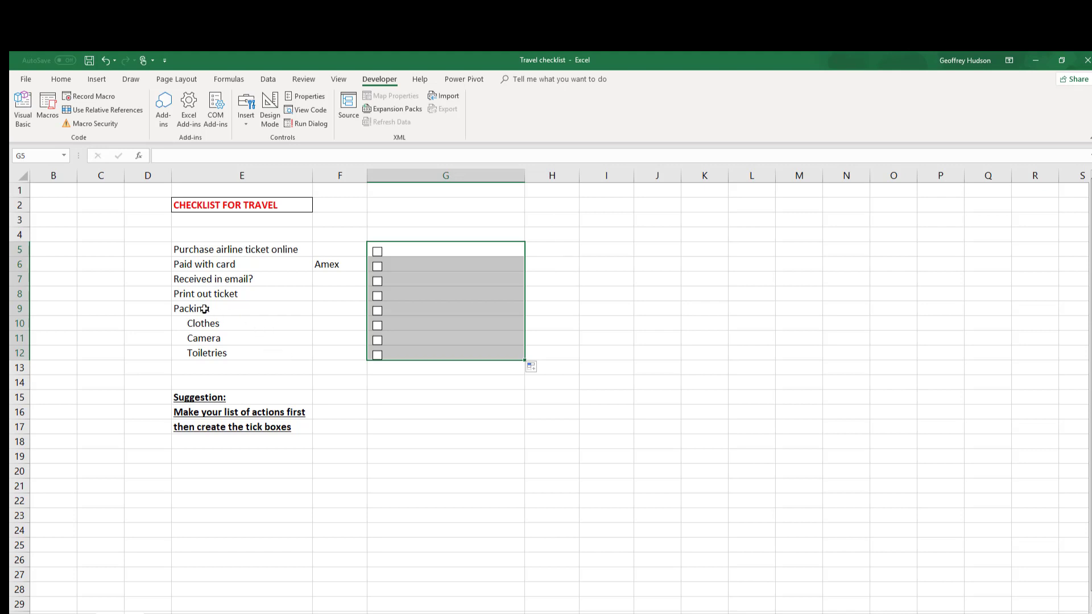
Step: Cut the unneeded check box from the "Packing:" heading row in G9
right_click(380, 314)
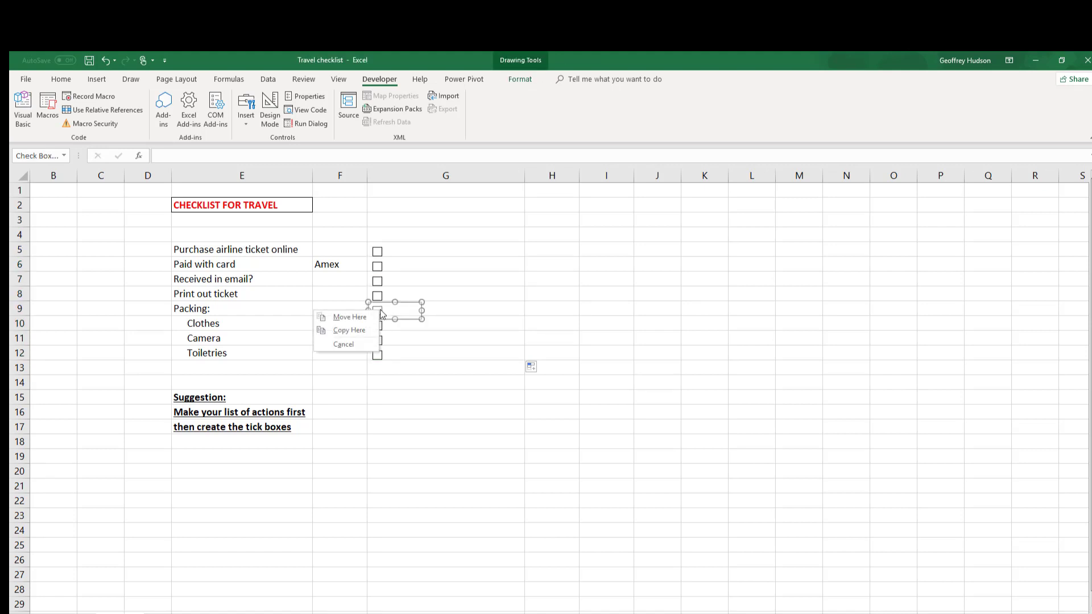
click(415, 344)
right_click(385, 310)
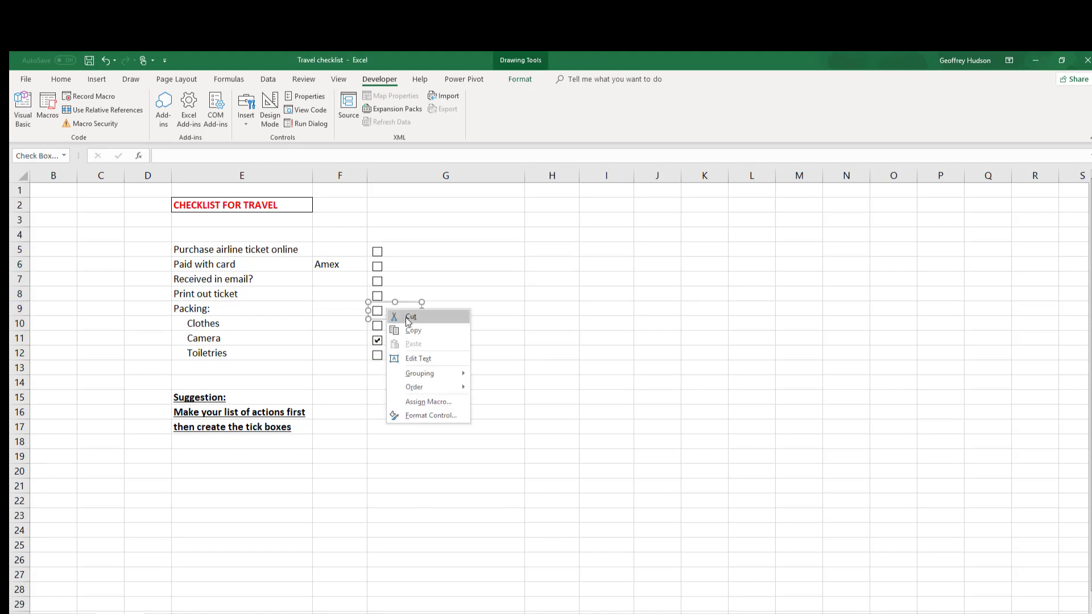
click(410, 316)
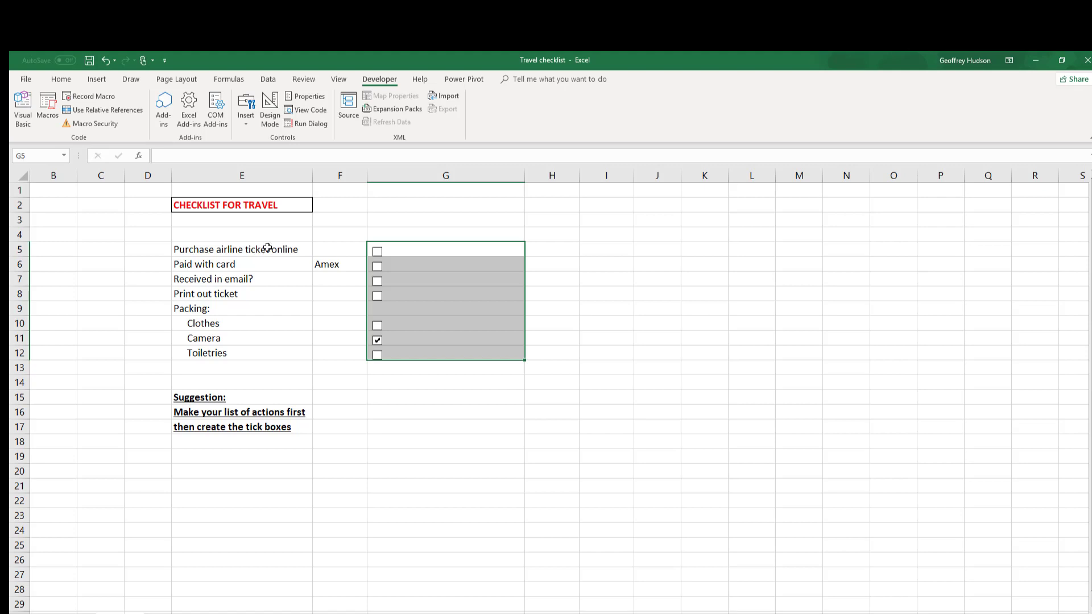
Step: Narrow column G to its earlier width and tick the boxes for "Purchase airline ticket online", "Paid with card" and "Clothes"
drag(524, 175, 420, 177)
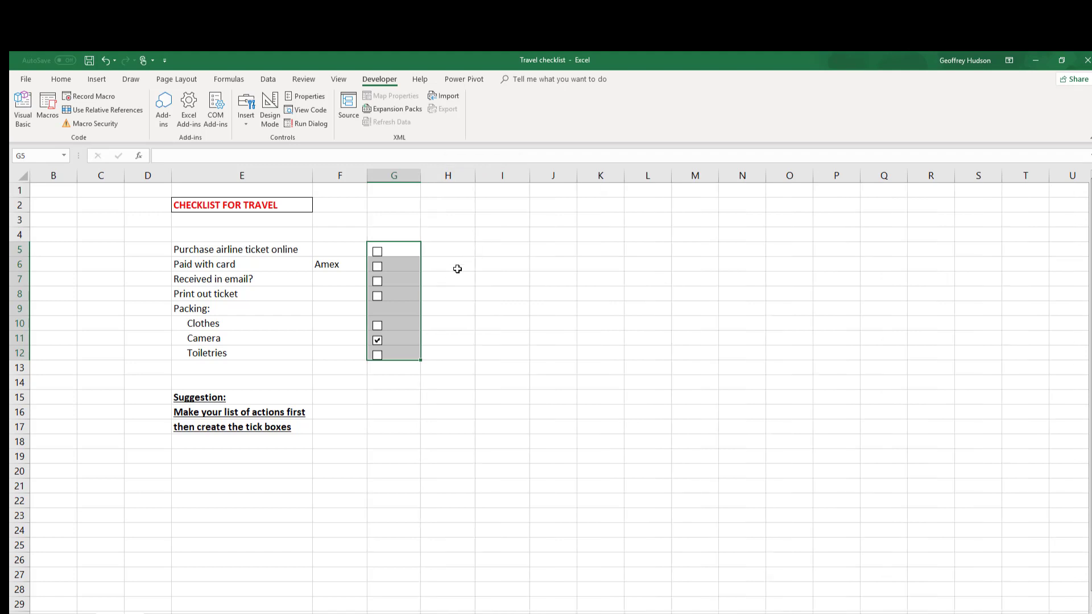
click(377, 253)
click(377, 327)
Step: Widen column G well beyond the check boxes and shrink it back to a narrow width
drag(423, 176, 554, 175)
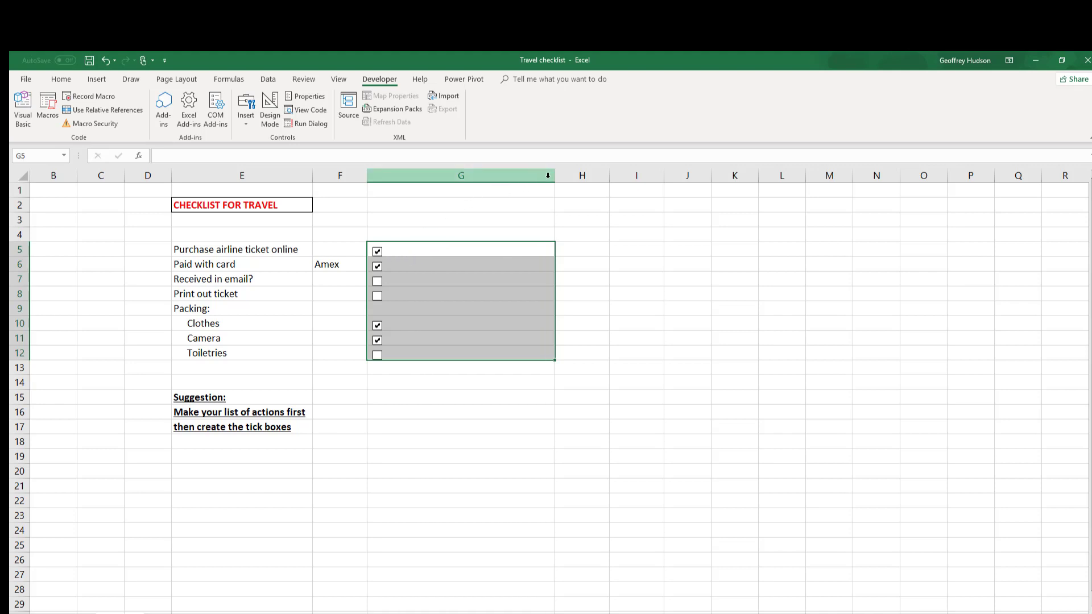
drag(555, 174, 416, 176)
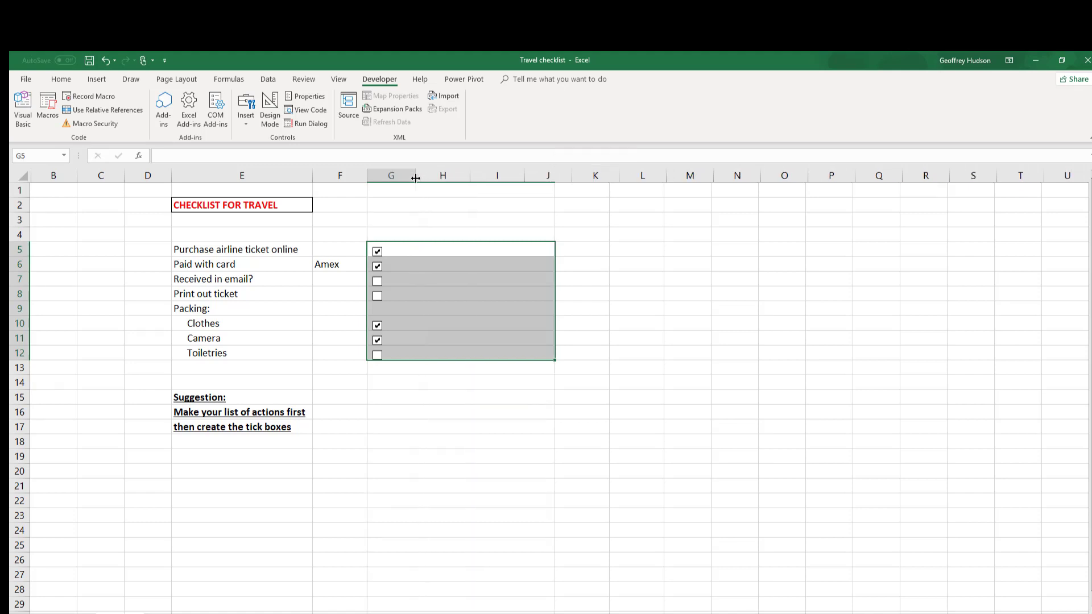